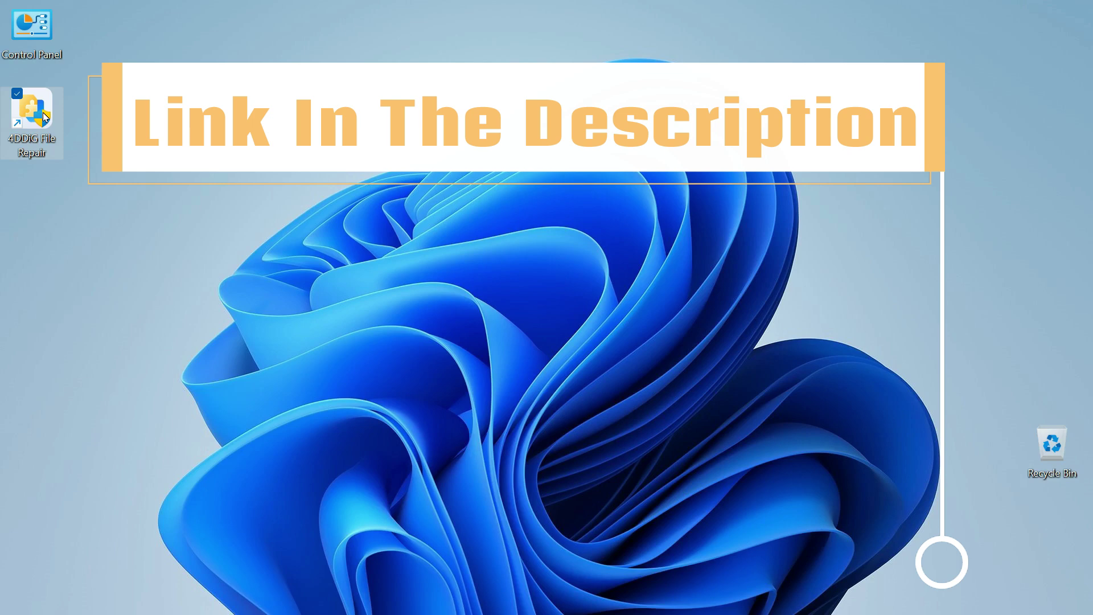
Step: Launch 4DDiG File Repair maximized and start the Photo Enhancer from the AI Enhancer section
double_click(44, 117)
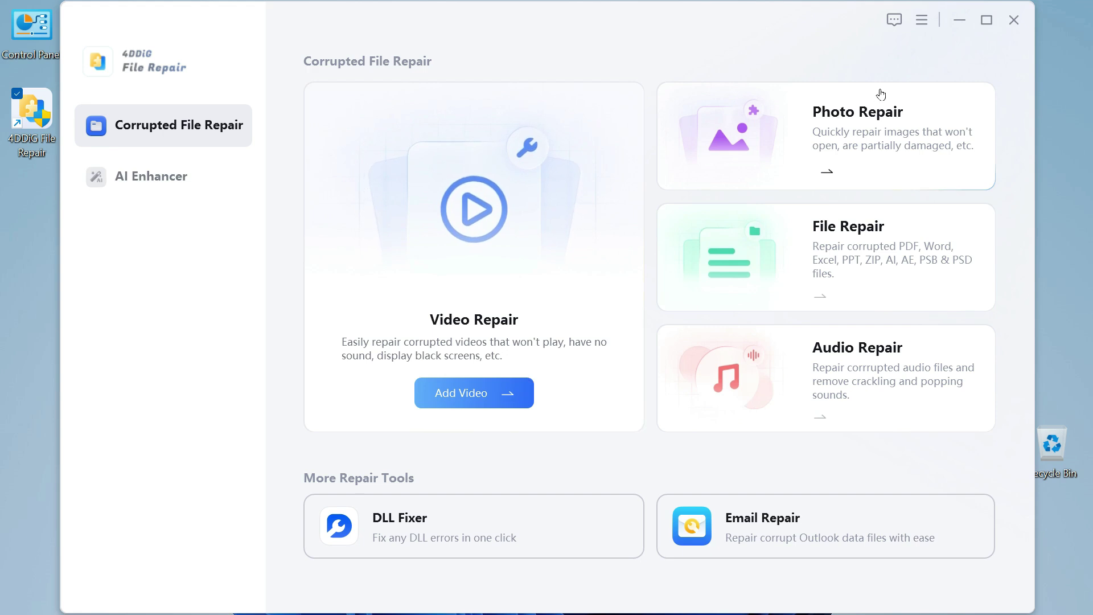
left_click(986, 21)
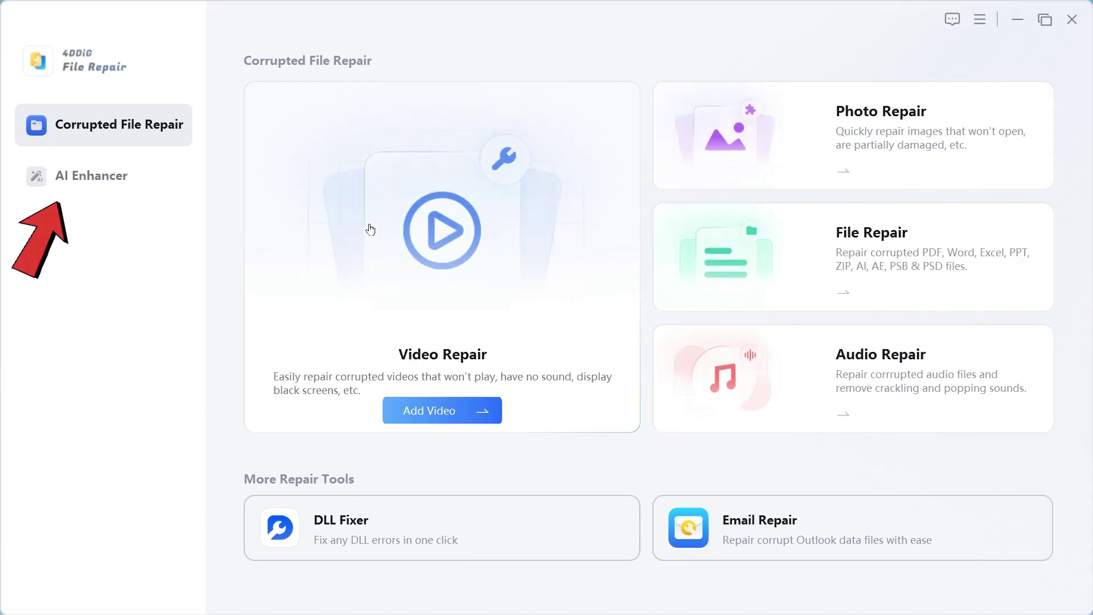
left_click(97, 186)
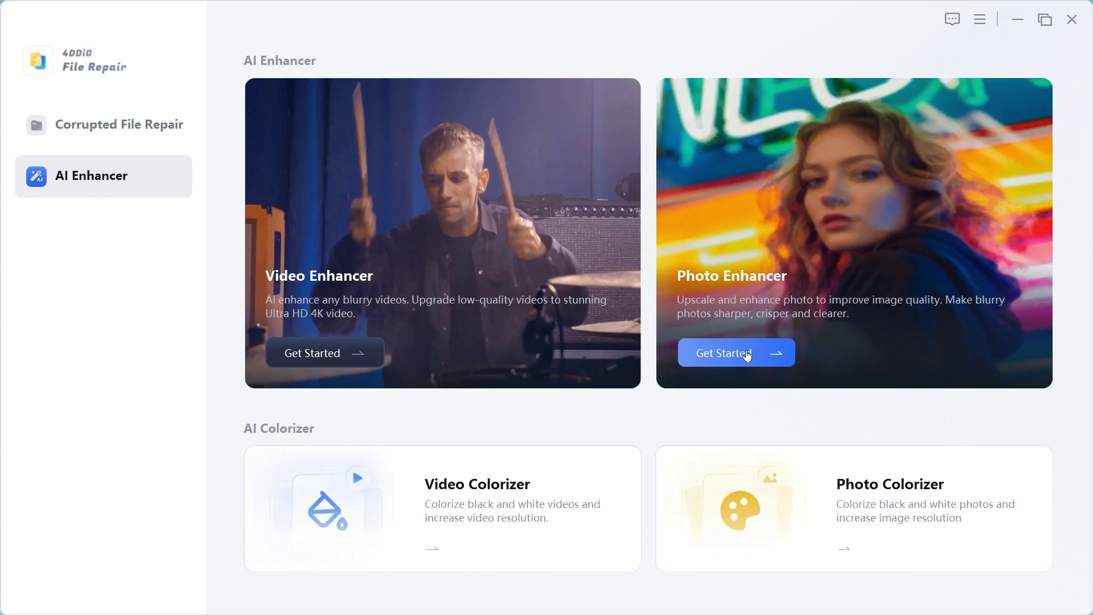
left_click(747, 354)
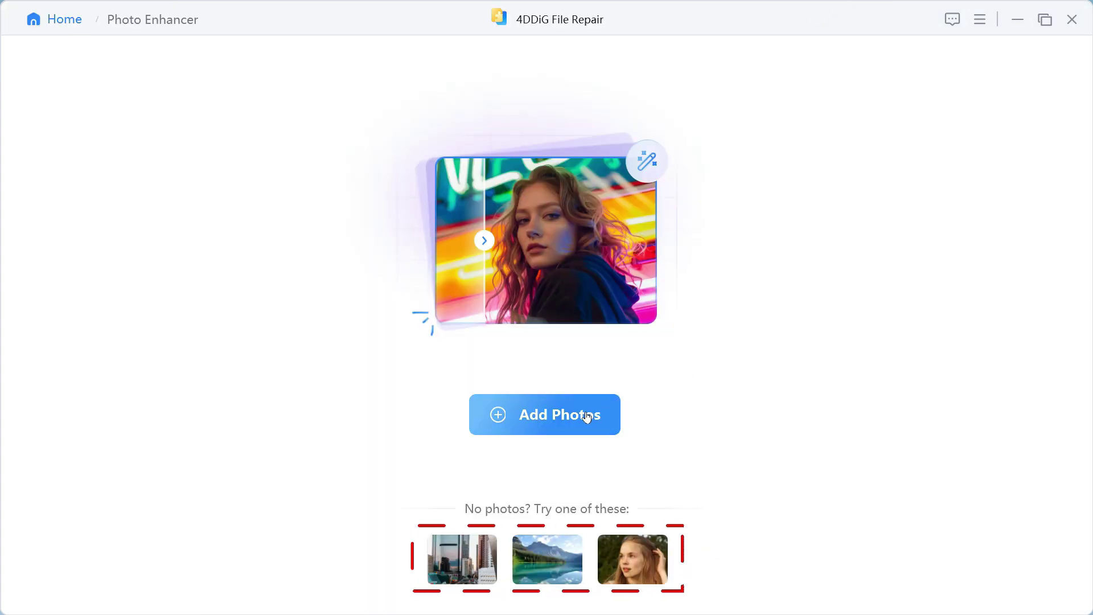
Step: Add the portrait 1.jpg and zoom its preview to 200%, centred on her face
left_click(536, 422)
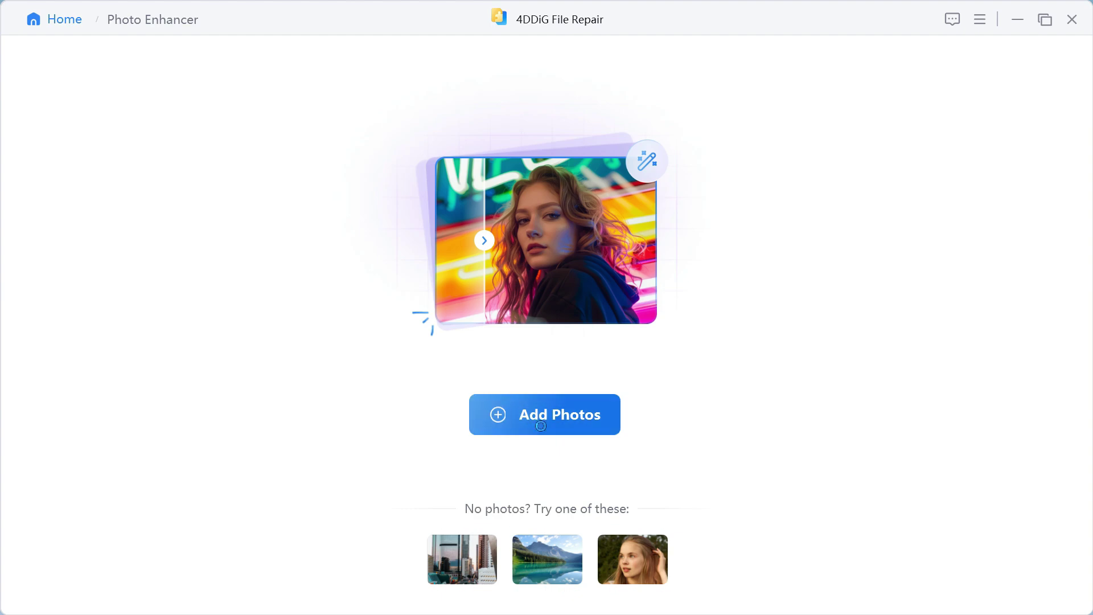
double_click(403, 164)
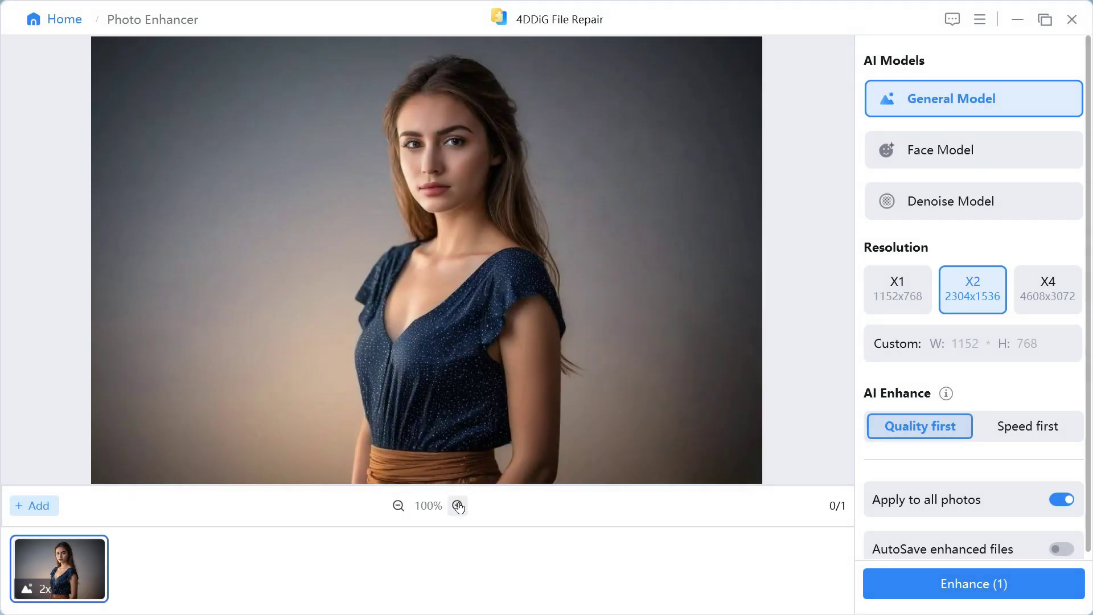
left_click(457, 506)
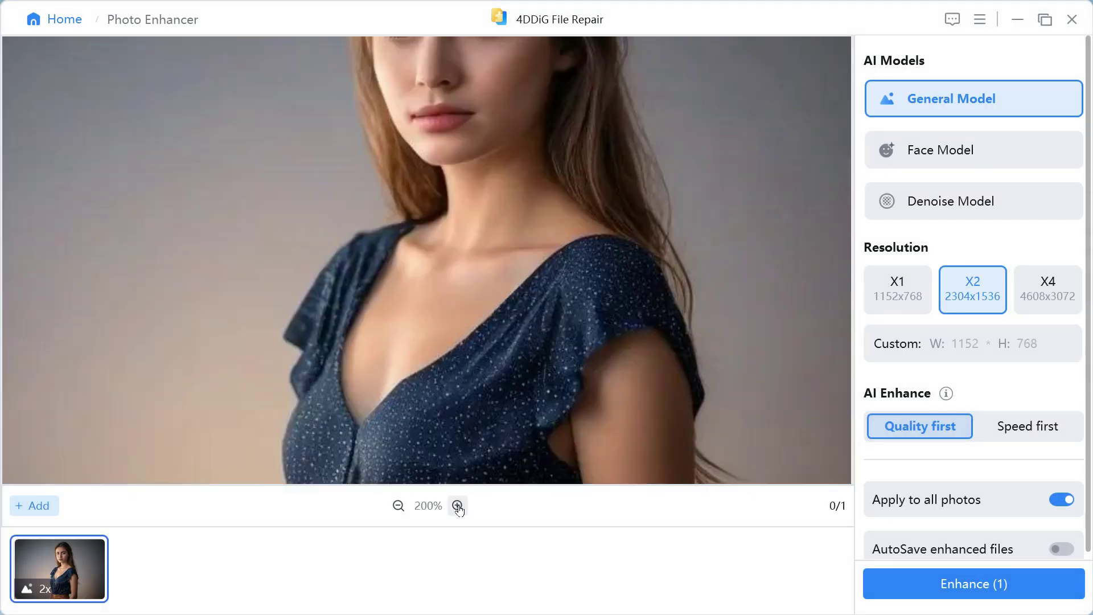
left_click_drag(466, 146, 460, 332)
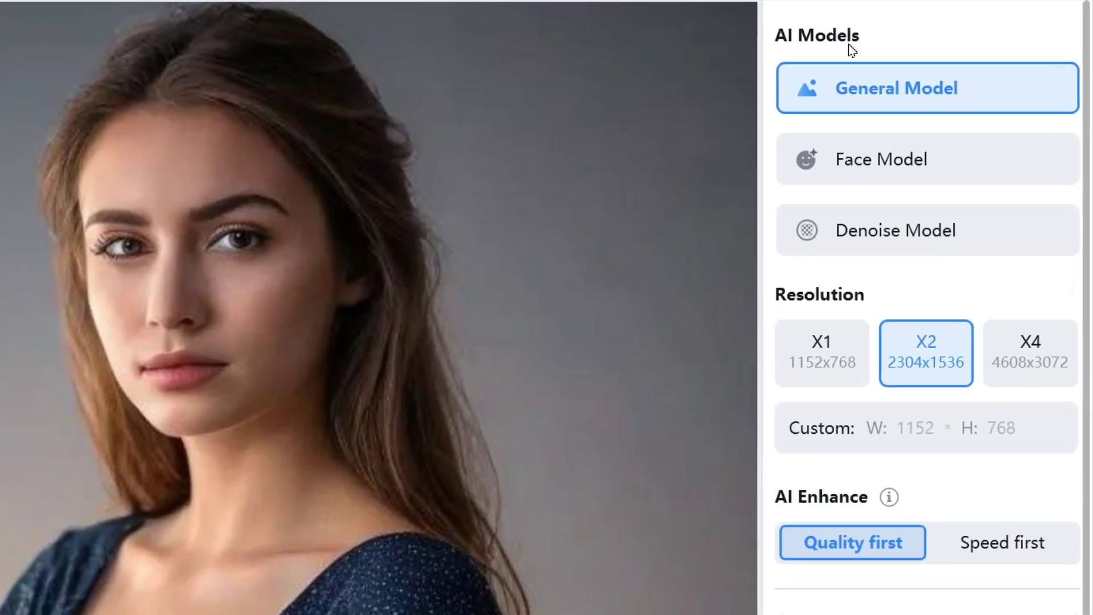
Step: Preview the General, Face and Denoise models, then settle on the Face Model for the portrait
mouse_move(882, 95)
left_click(881, 161)
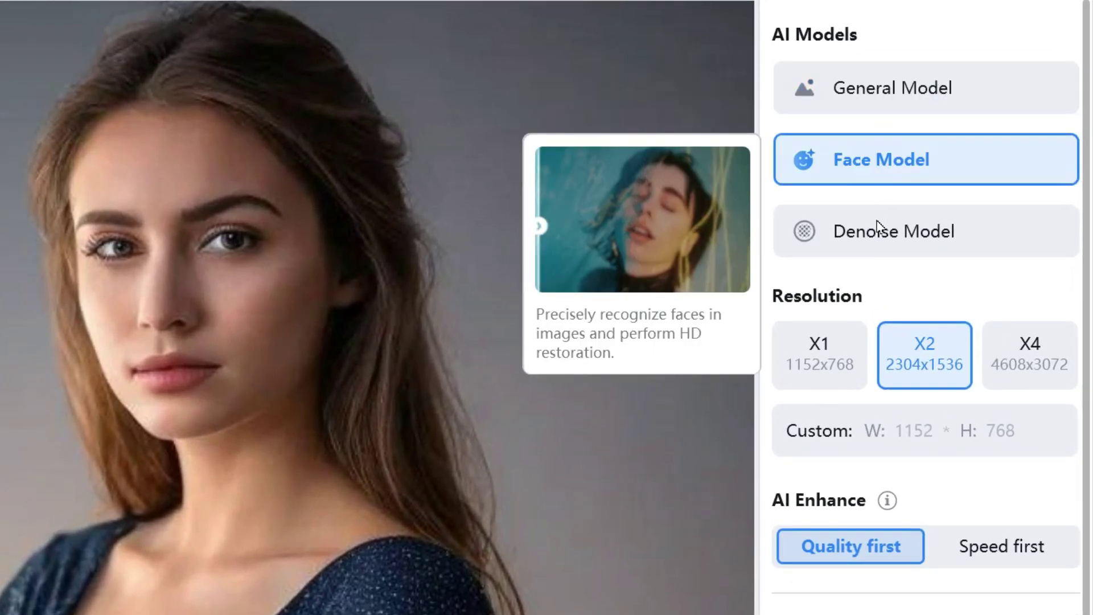
left_click(876, 244)
left_click(868, 86)
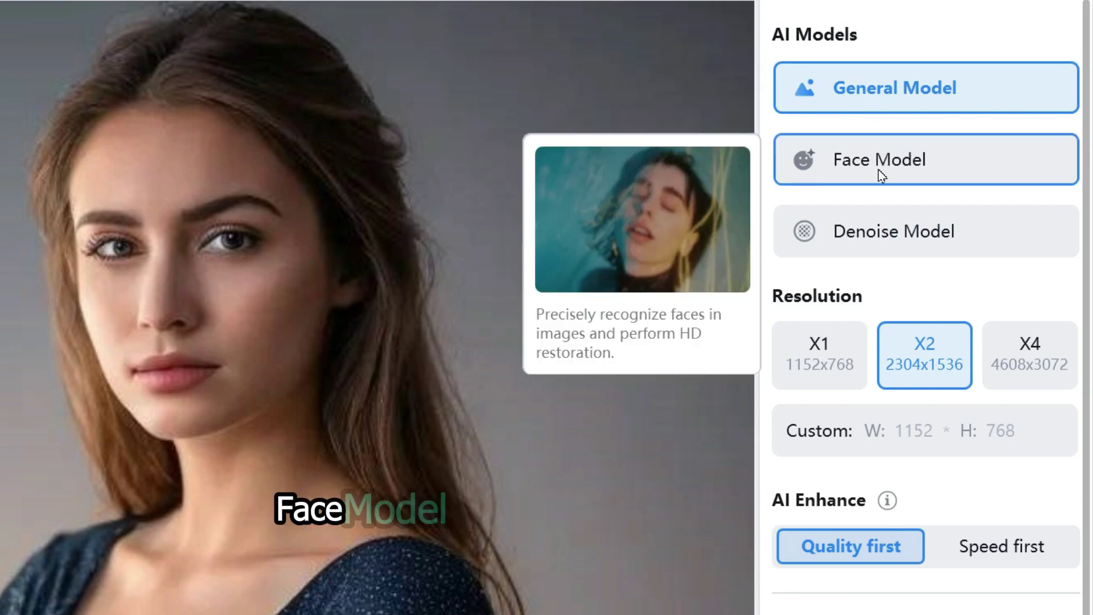
left_click(881, 172)
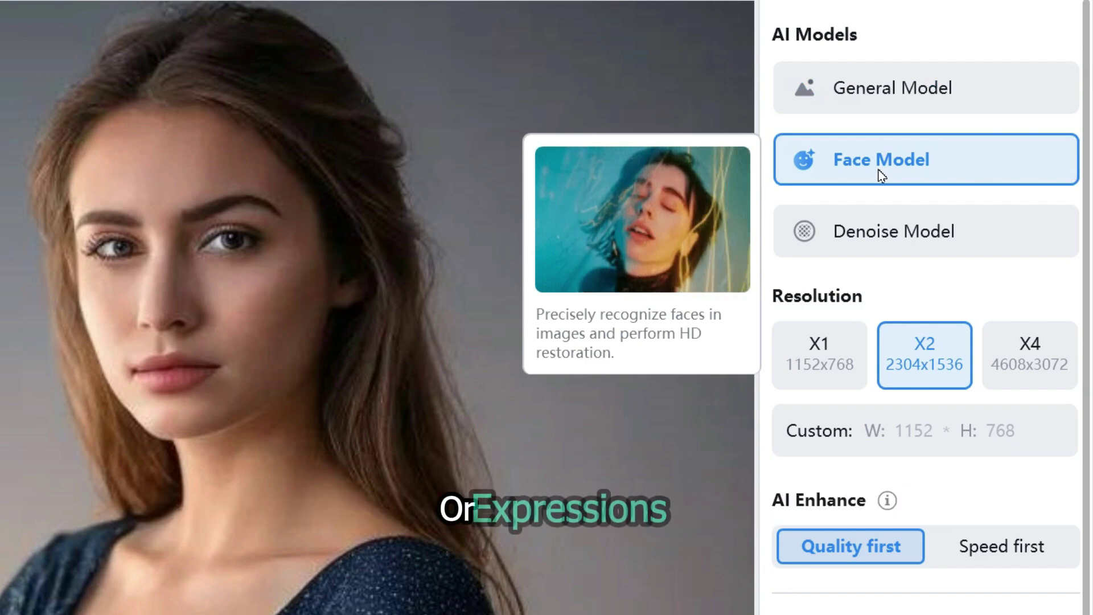
mouse_move(877, 234)
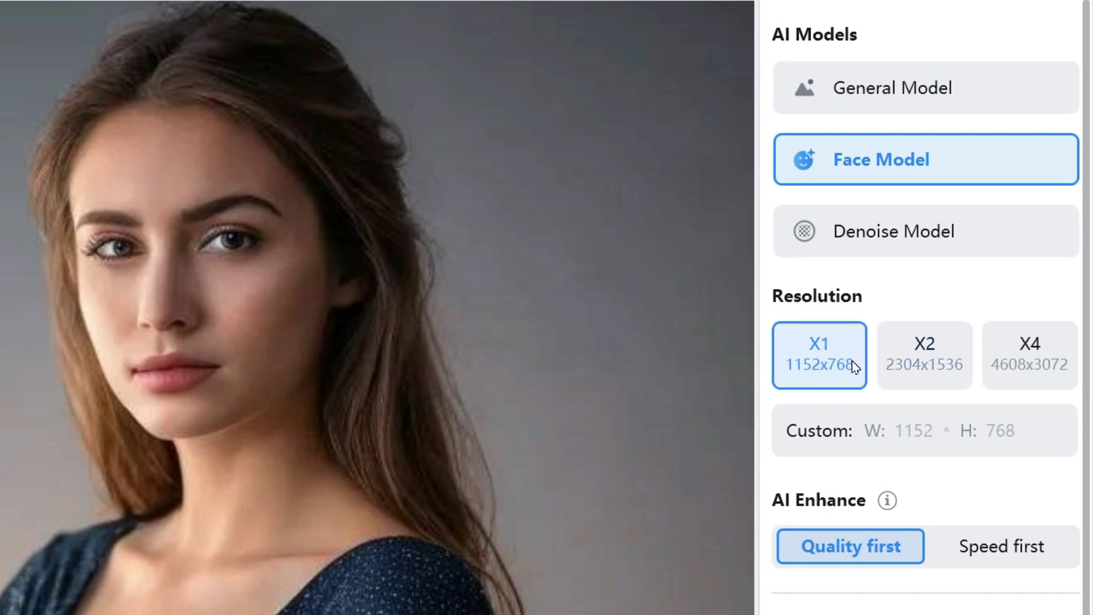
left_click(1056, 367)
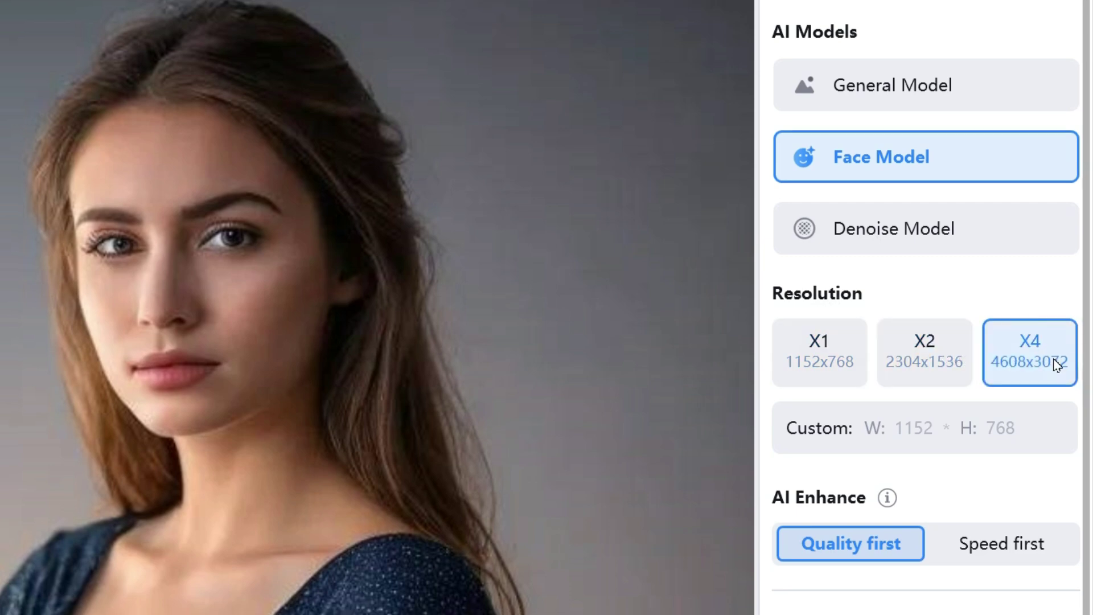
left_click(818, 442)
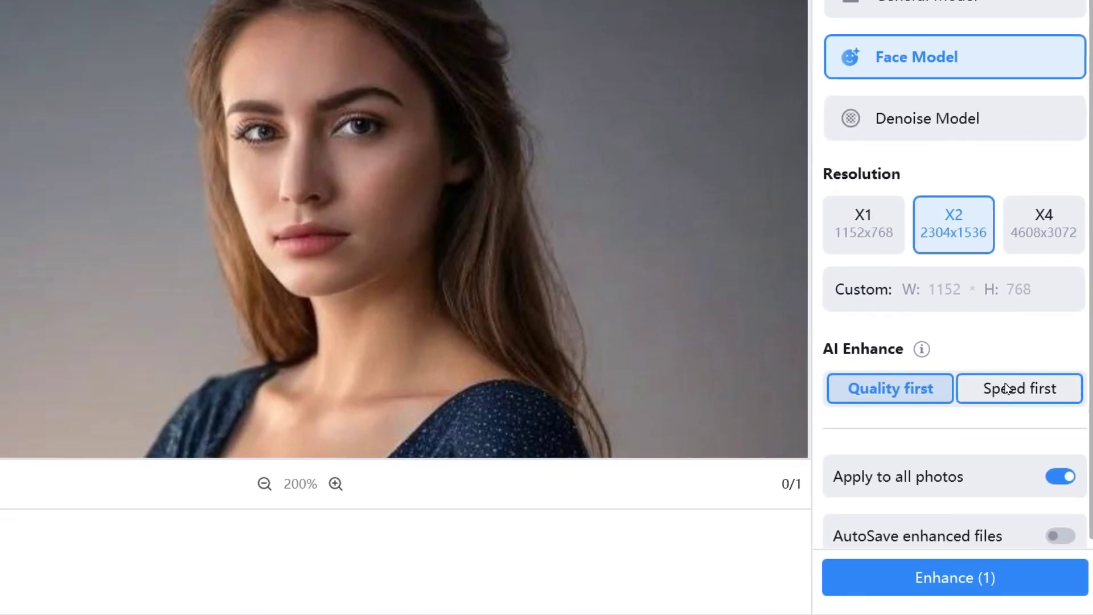
left_click(1007, 389)
left_click(923, 397)
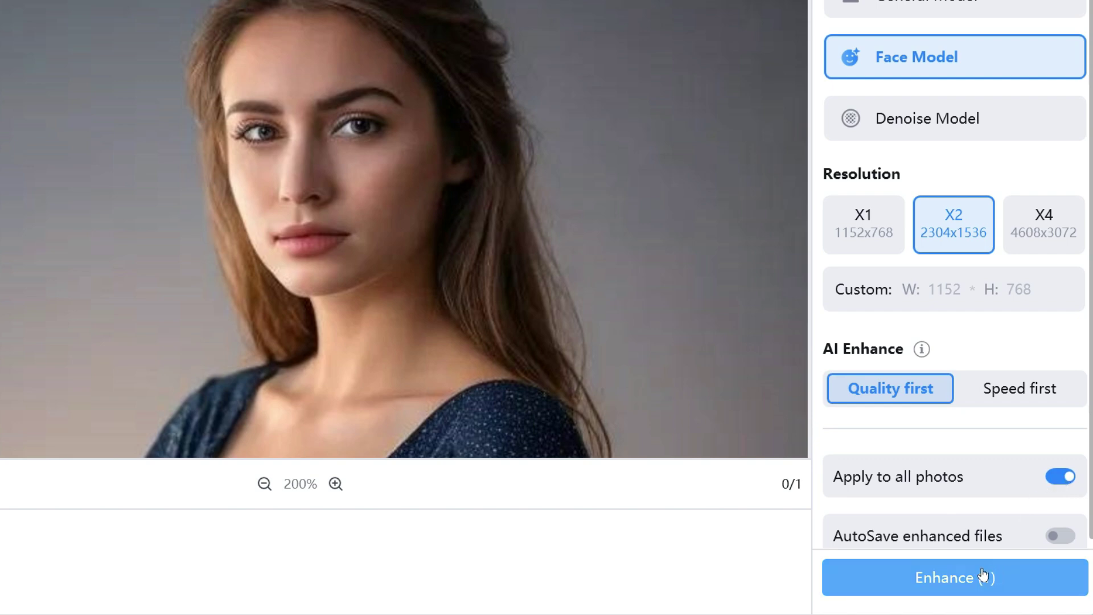
Step: Enhance 1.jpg, producing a 2304x1536 result beside the 1152x768 original
left_click(961, 580)
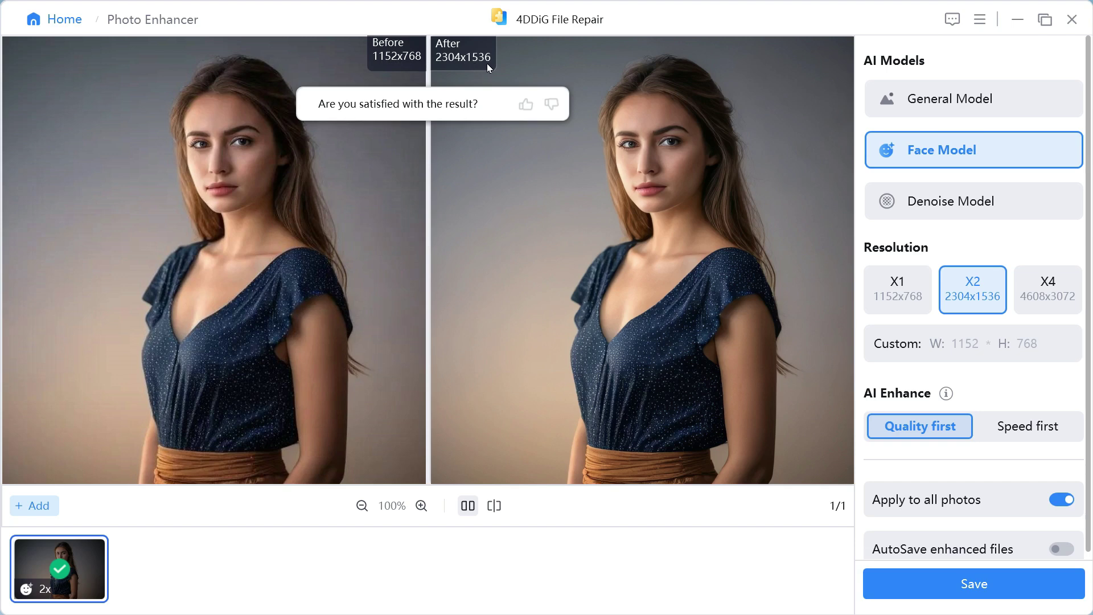
Step: Inspect the enhanced portrait's face at 200% in split and side-by-side before/after views
left_click(523, 104)
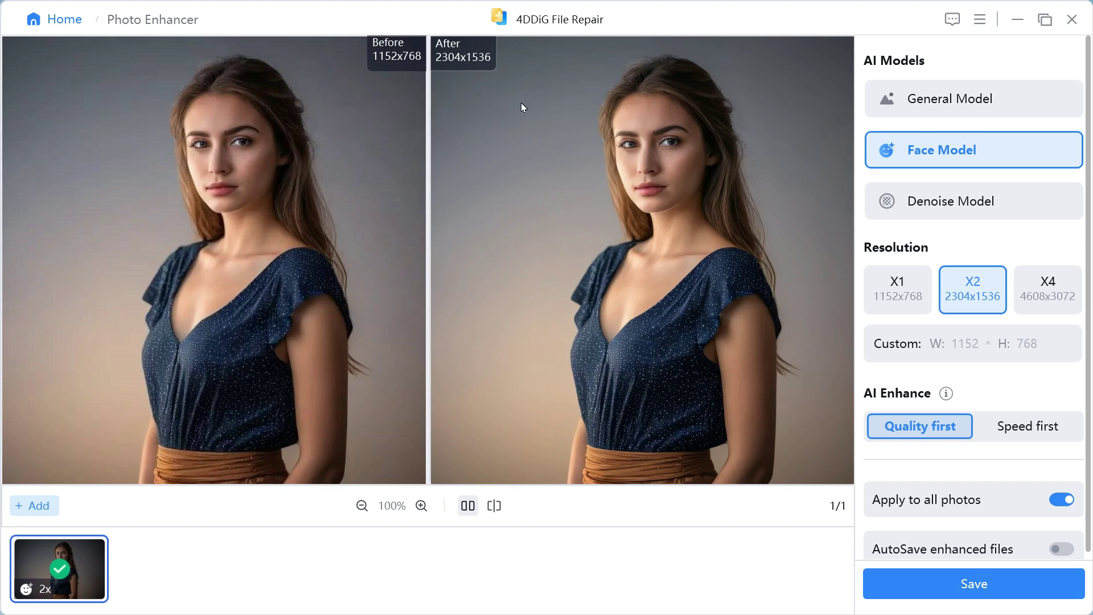
left_click(421, 507)
left_click_drag(343, 264, 325, 388)
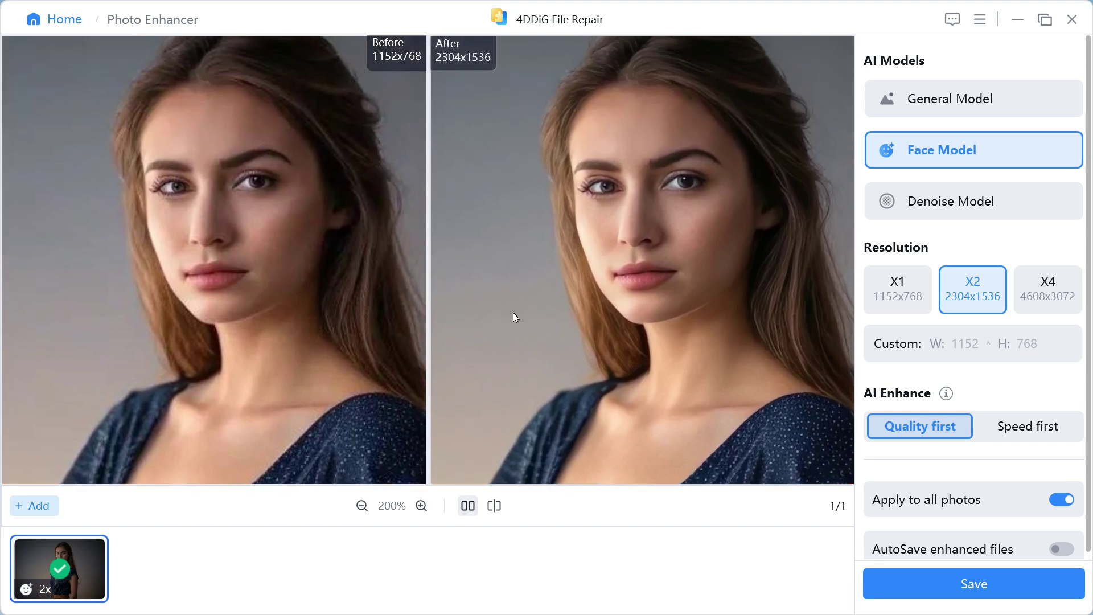
left_click(495, 506)
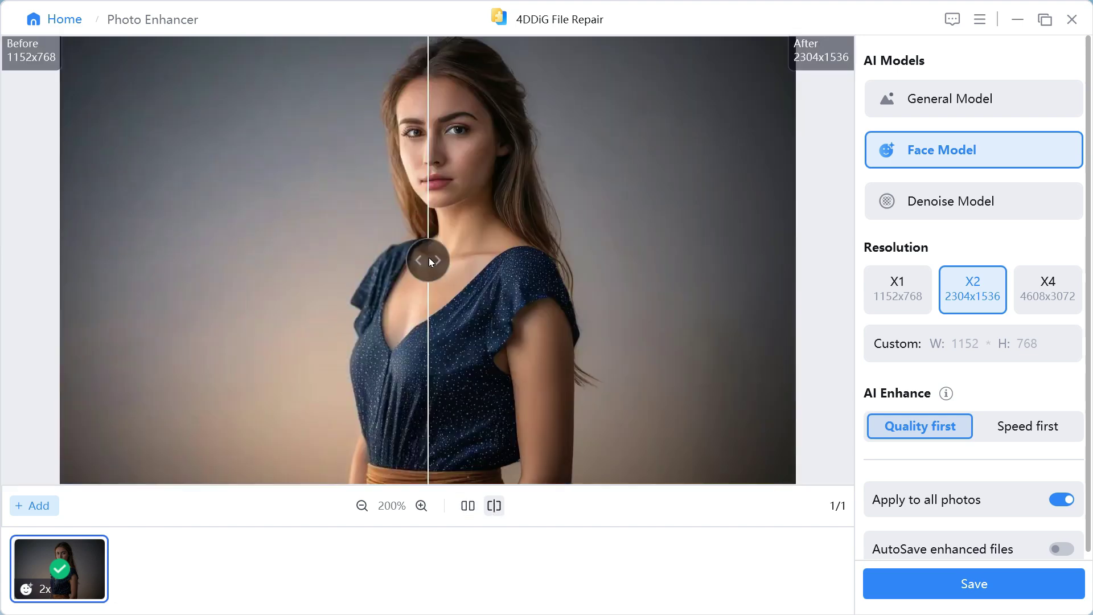
left_click_drag(429, 257, 442, 280)
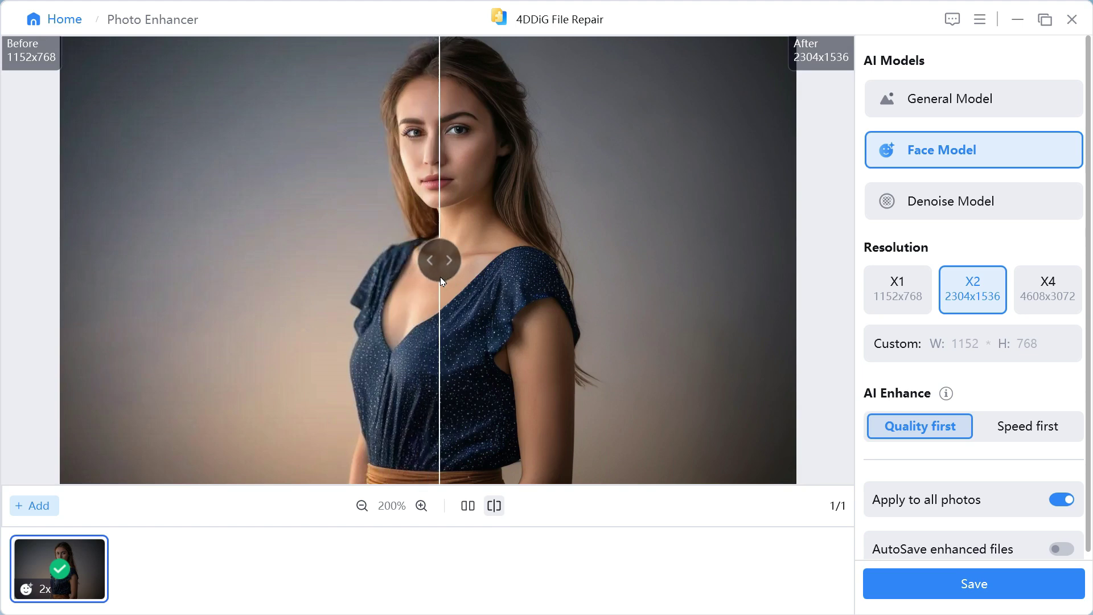
left_click(468, 507)
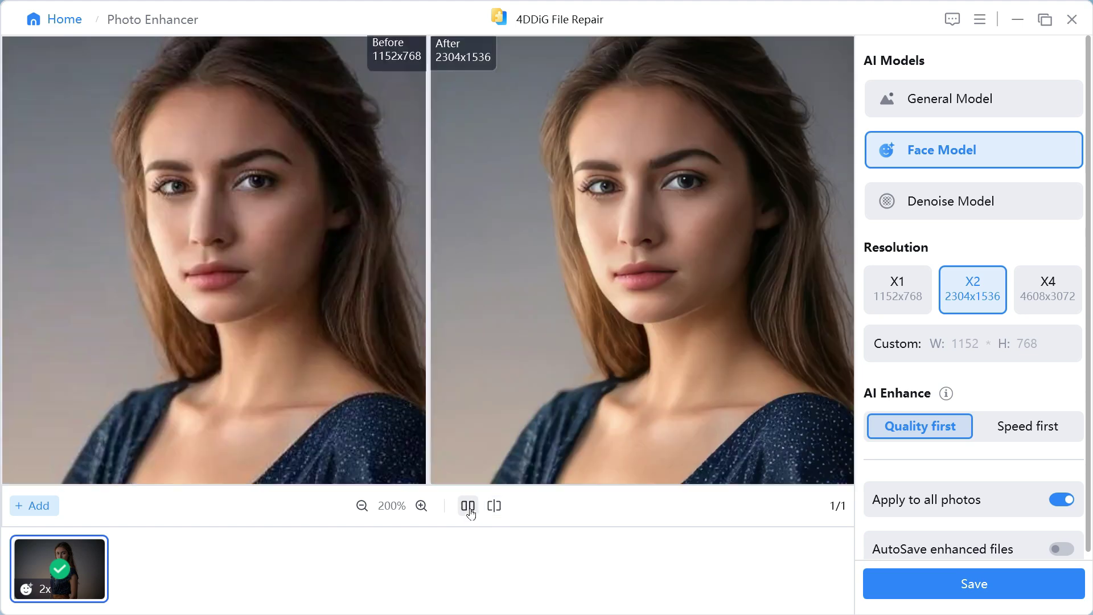
Step: Add the building photo to the list and begin removing 1.jpg
left_click(38, 511)
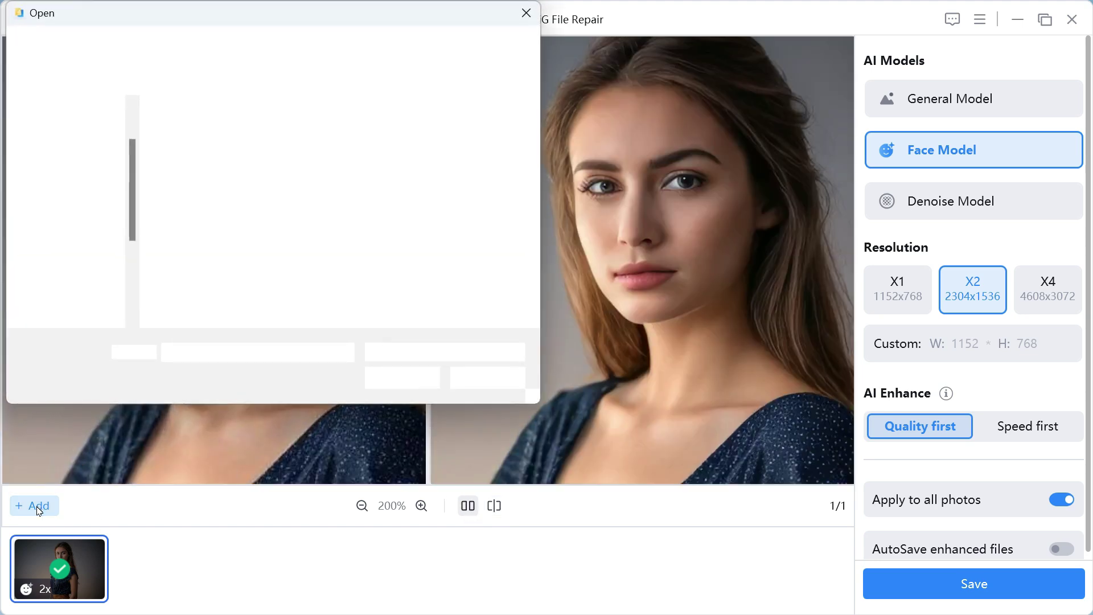
double_click(205, 155)
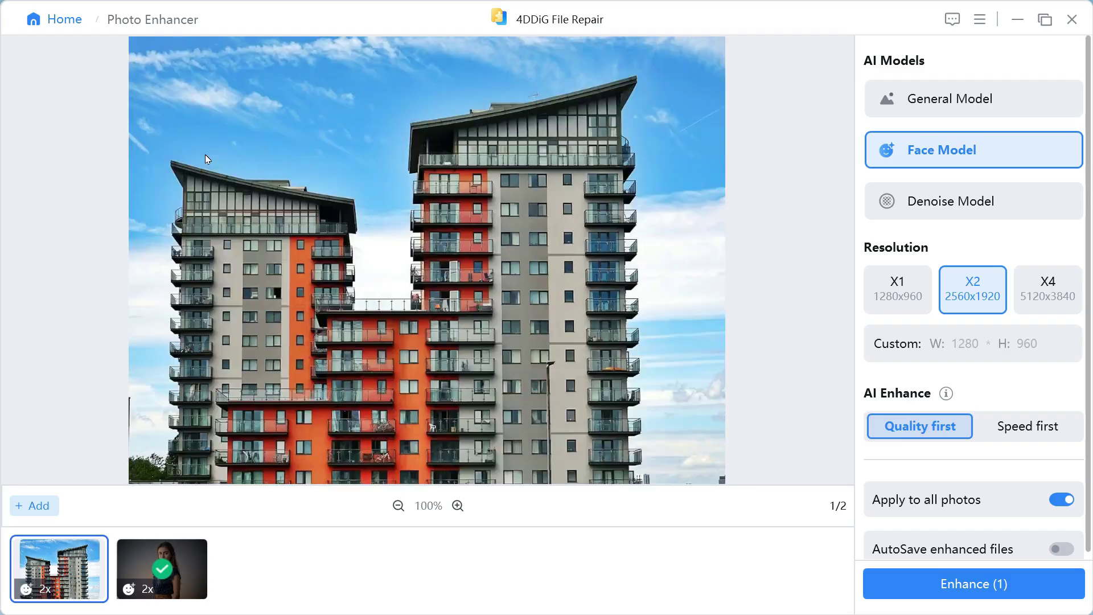
left_click(201, 548)
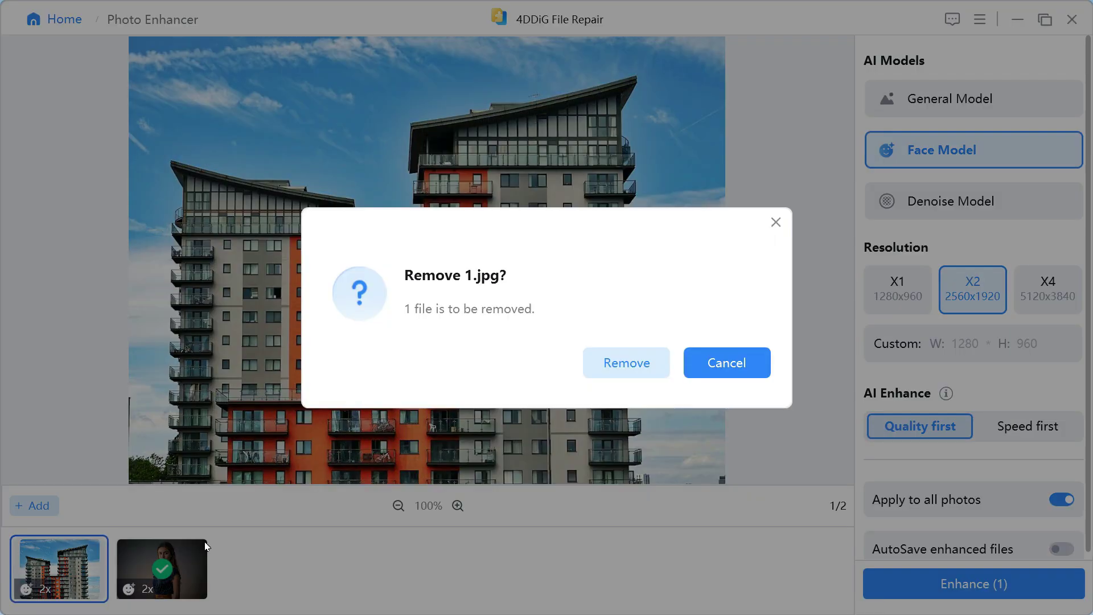
Step: Confirm removal of 1.jpg, then zoom the building photo to 300% to inspect its balconies
left_click(622, 367)
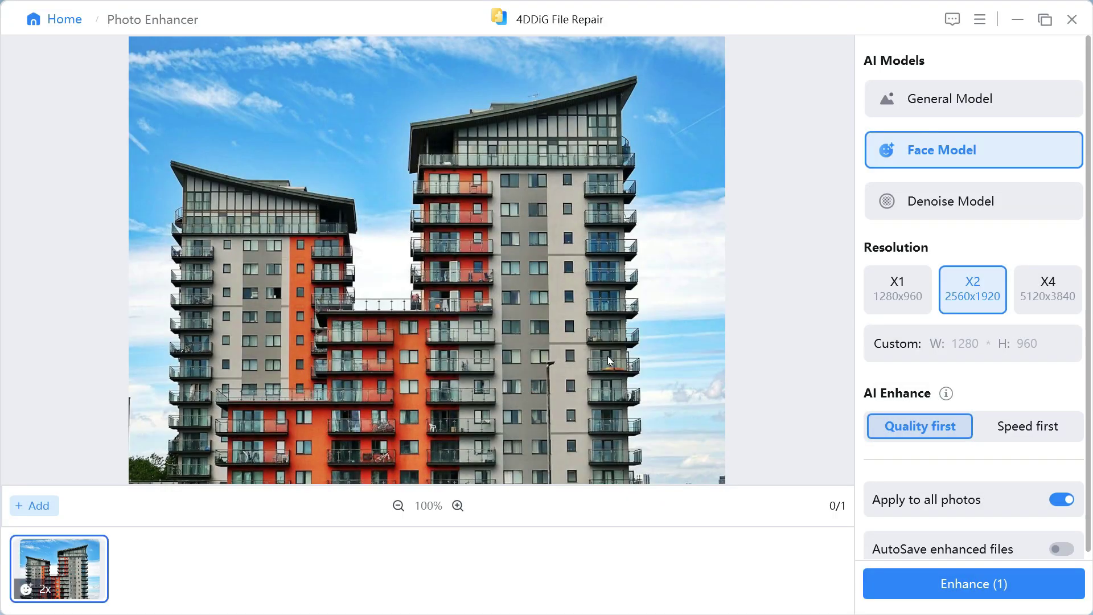
left_click(457, 506)
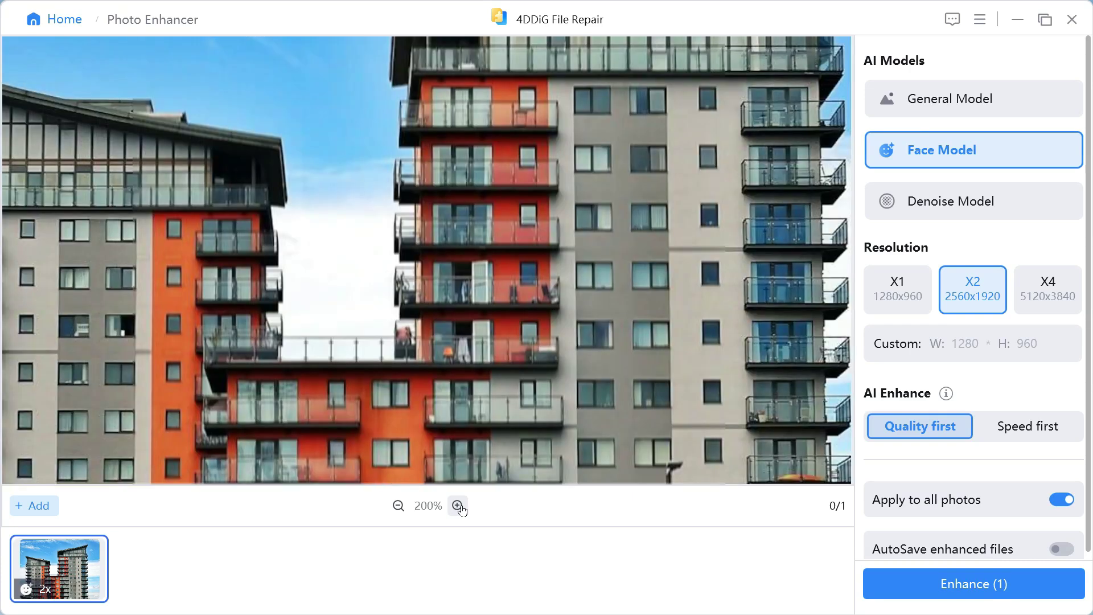
left_click(458, 506)
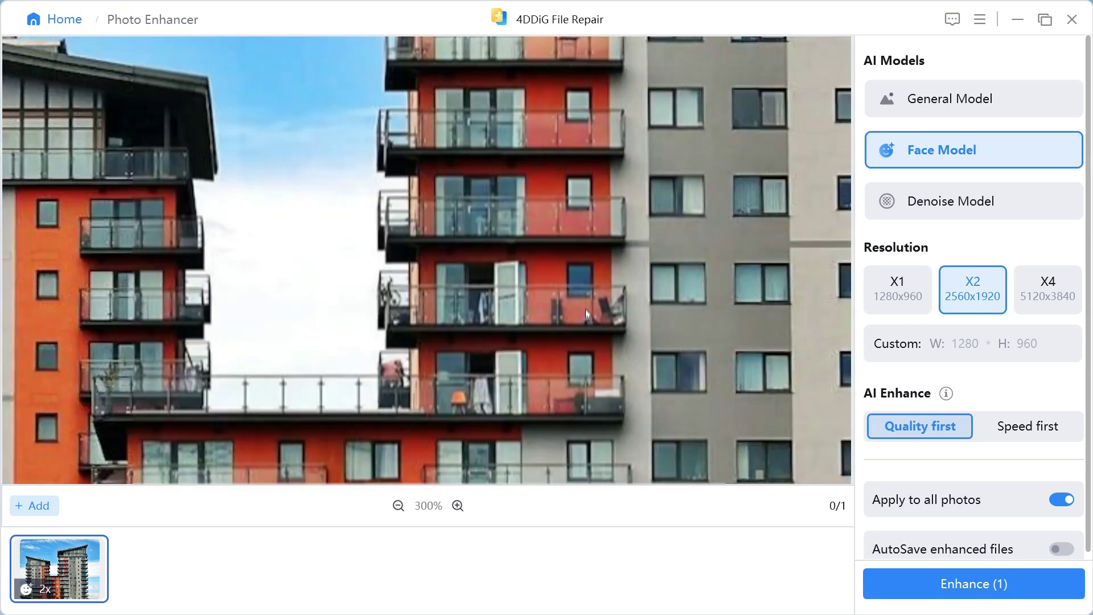
left_click_drag(586, 309, 611, 315)
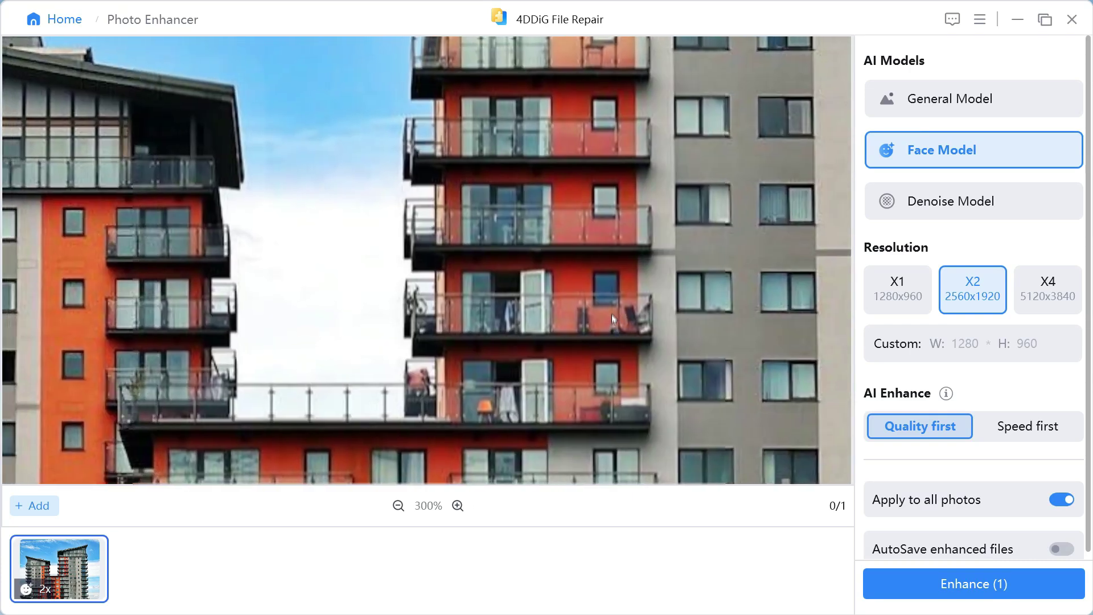
Step: Switch the building photo to the General Model and upscale it to 2560x1920
left_click(960, 105)
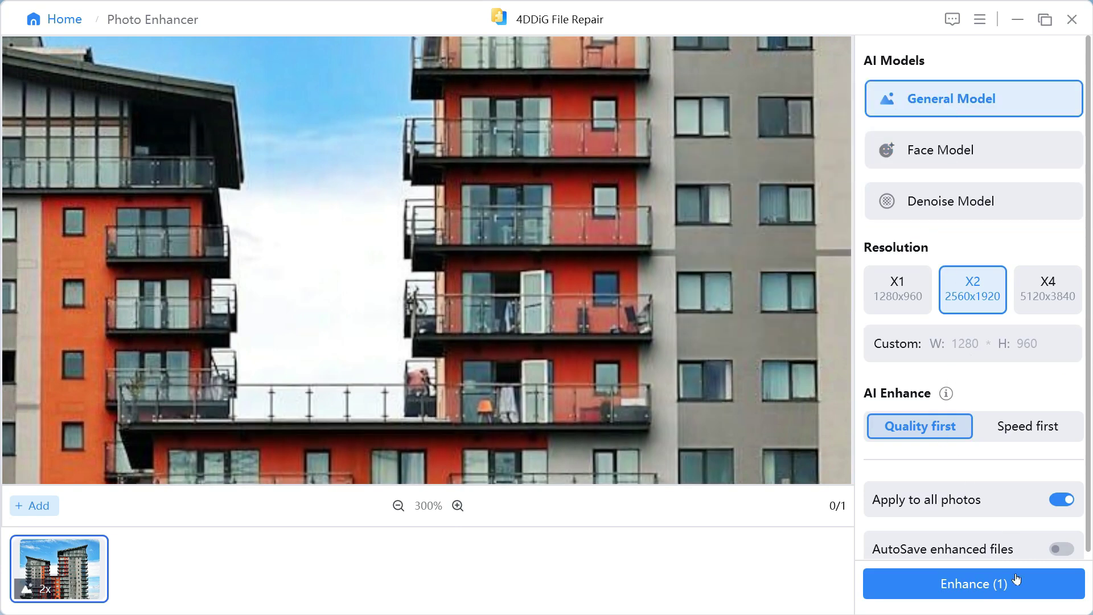
left_click(986, 587)
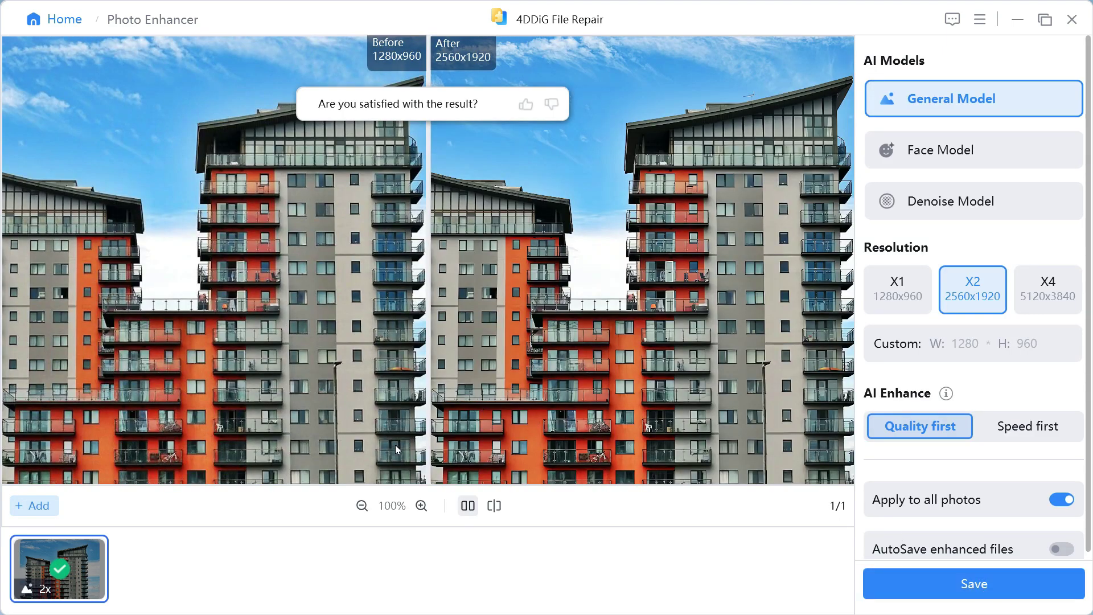
Step: Zoom the building's before/after comparison to 300% to compare fine details
left_click(421, 507)
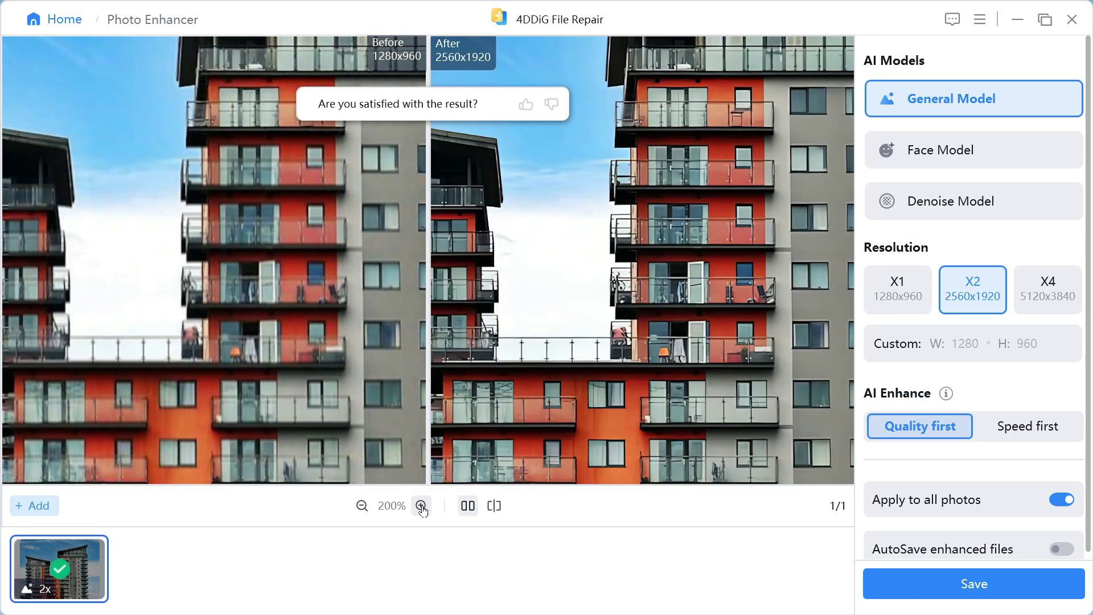
left_click(421, 506)
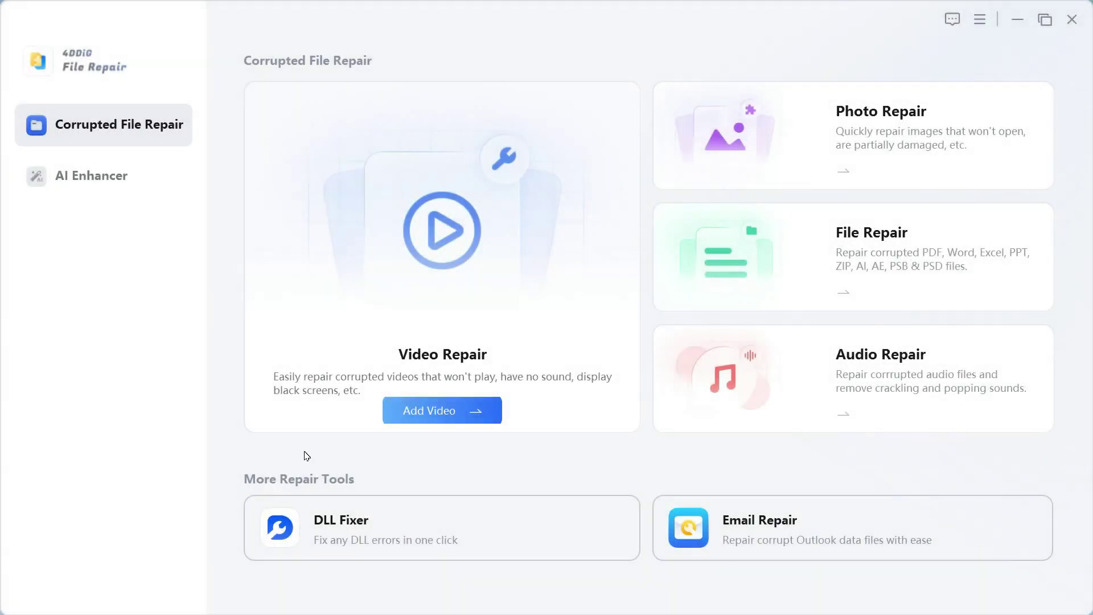
Step: Go to the AI Enhancer section and open the Photo Colorizer
left_click(87, 181)
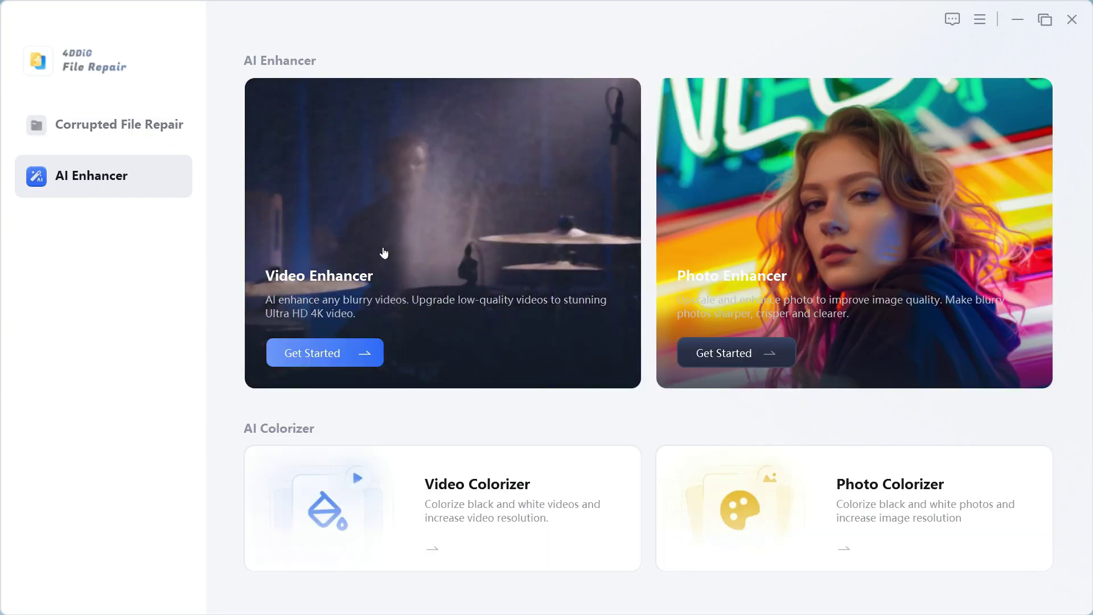
left_click(869, 496)
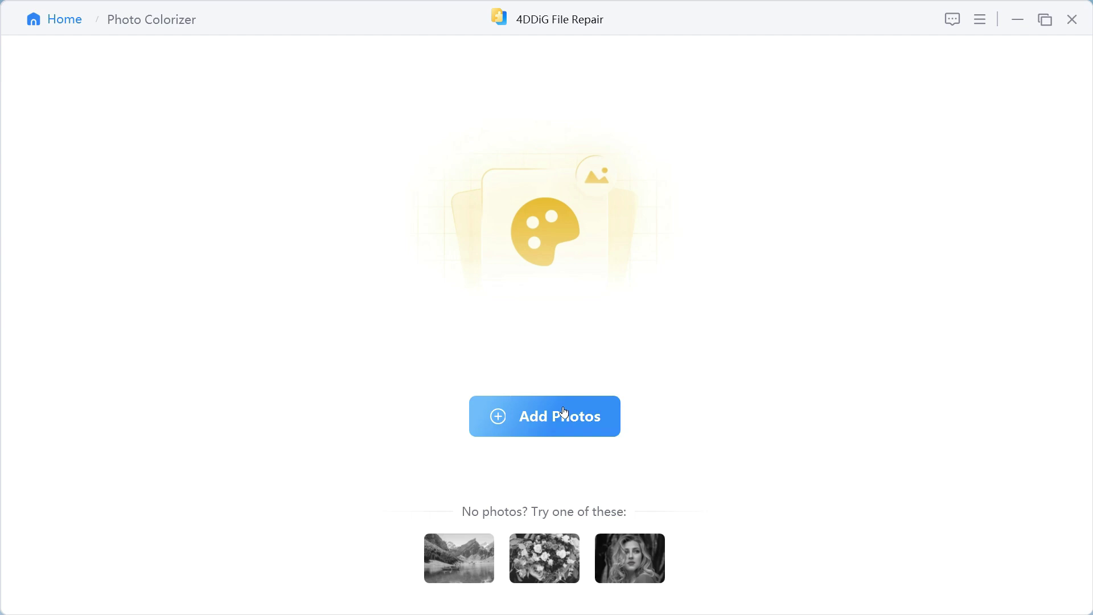
Step: Load the third black-and-white portrait sample, choose the Face Model, and settle on X2 output at 1764x1324
left_click(644, 561)
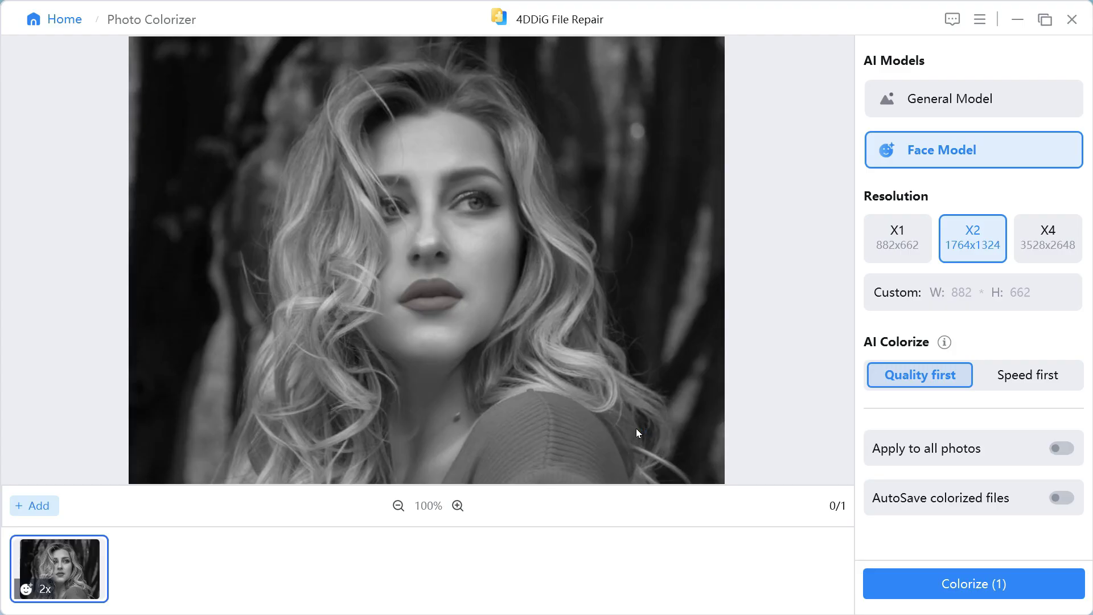
left_click(938, 98)
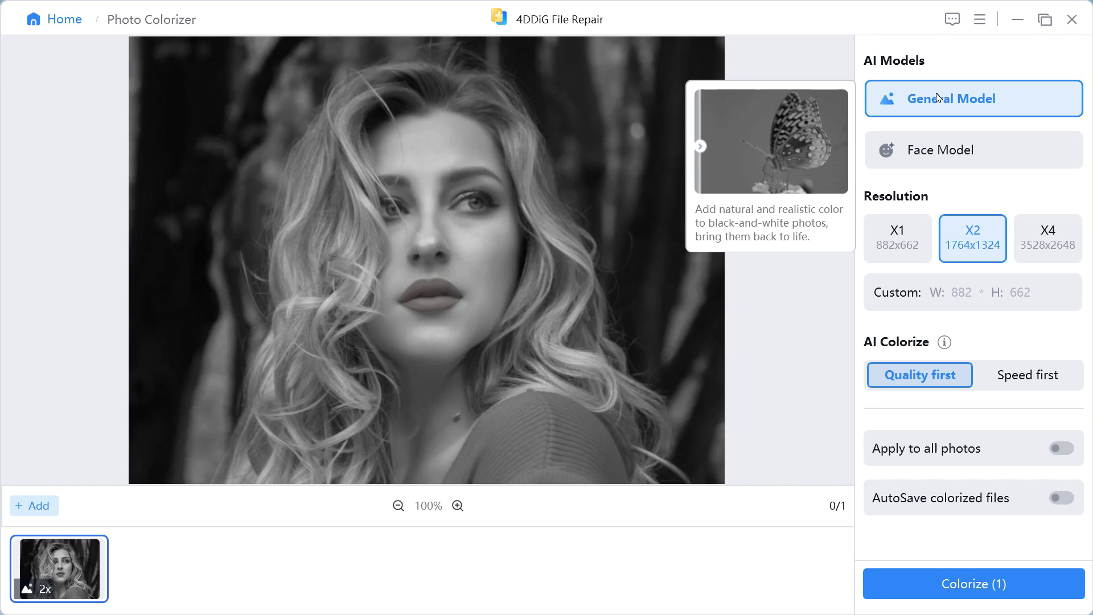
left_click(923, 152)
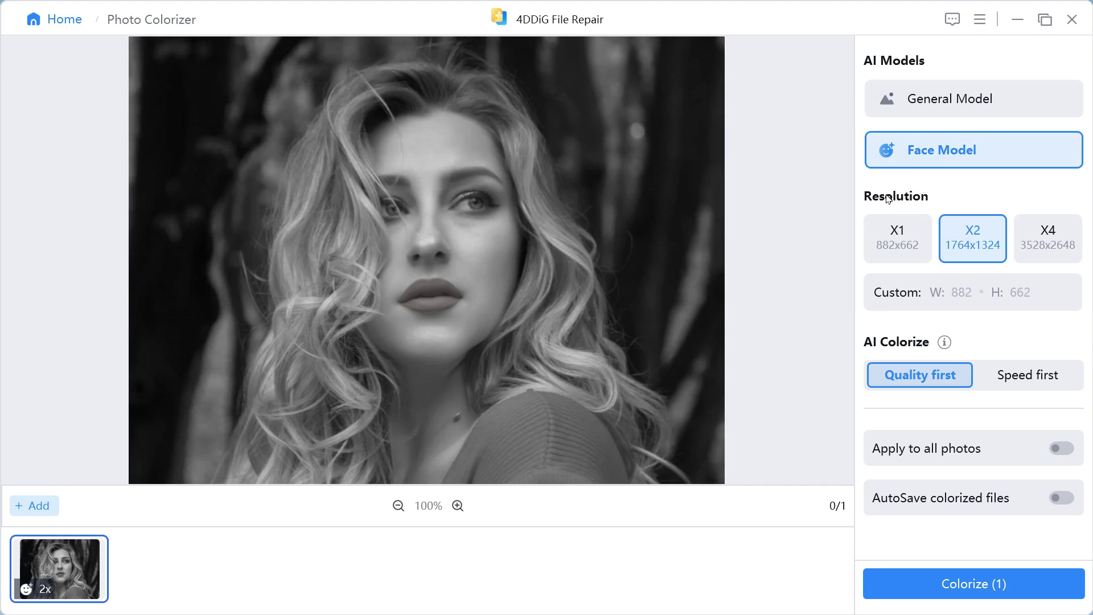
left_click(899, 246)
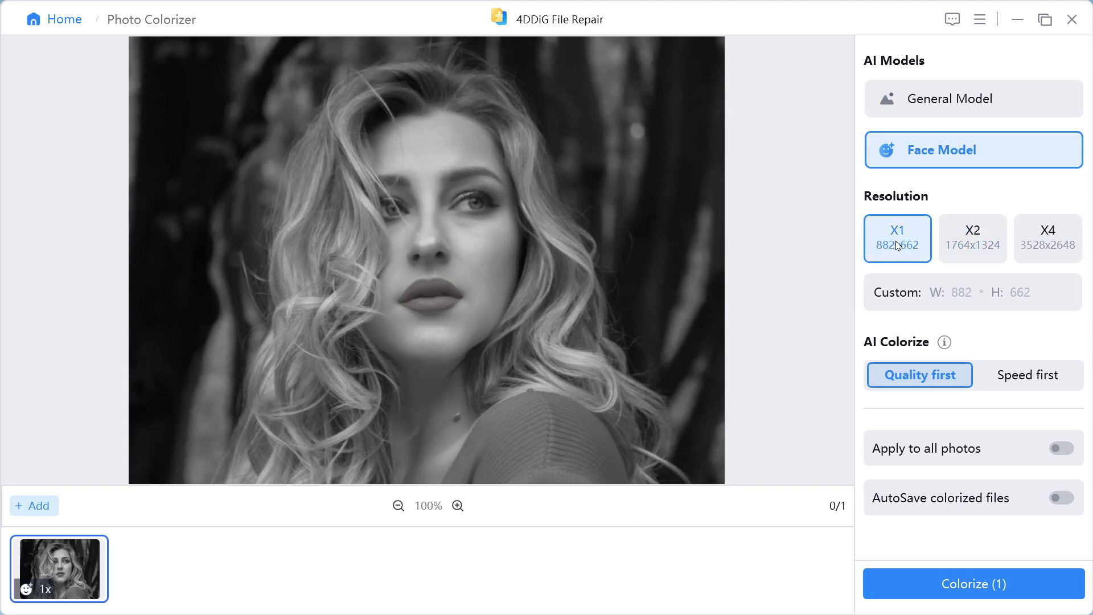
left_click(973, 242)
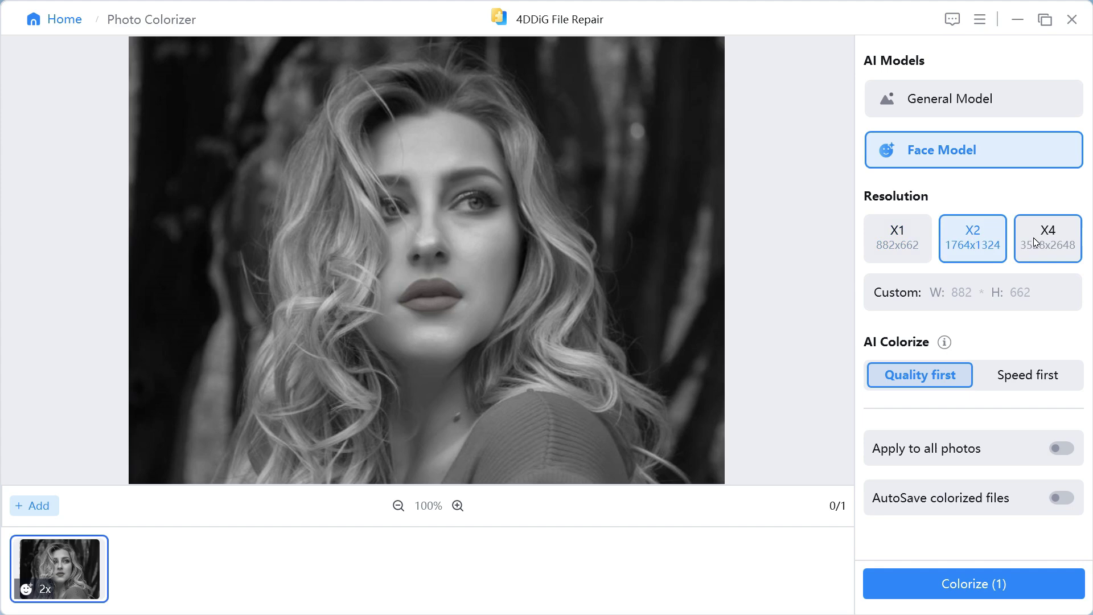
left_click(1052, 240)
left_click(971, 236)
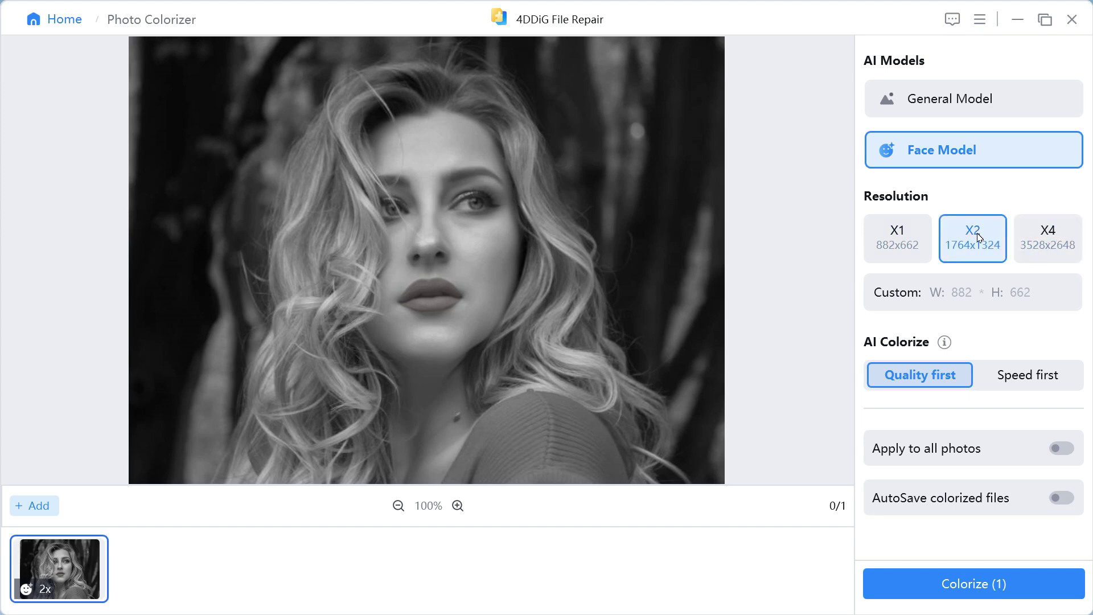
Step: Colorize the black-and-white portrait, then zoom both versions in and center on the face
left_click(991, 586)
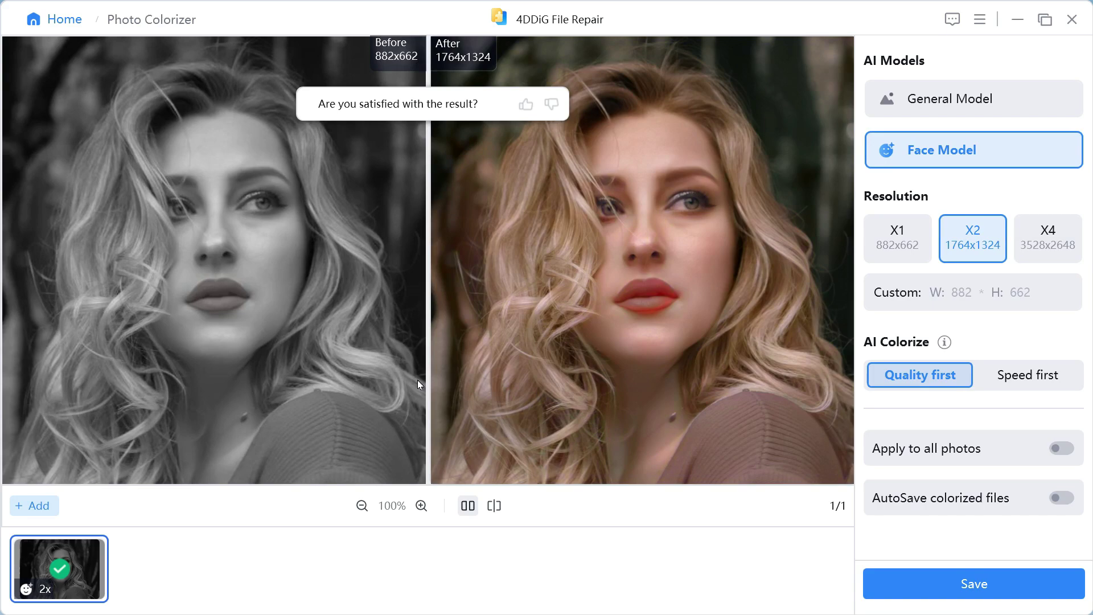
left_click(422, 506)
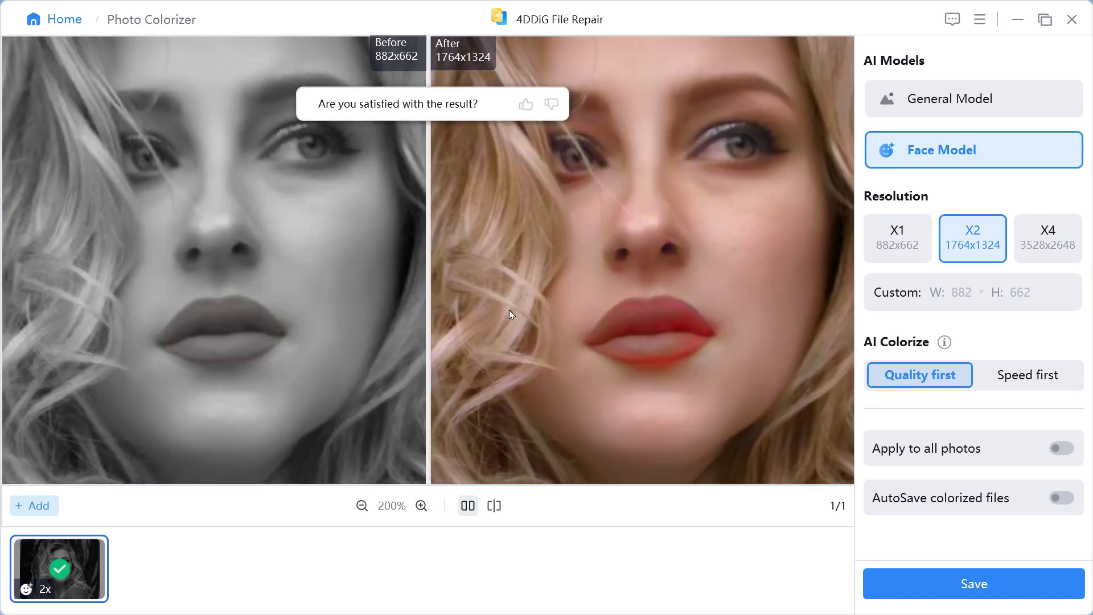
left_click_drag(509, 309, 522, 398)
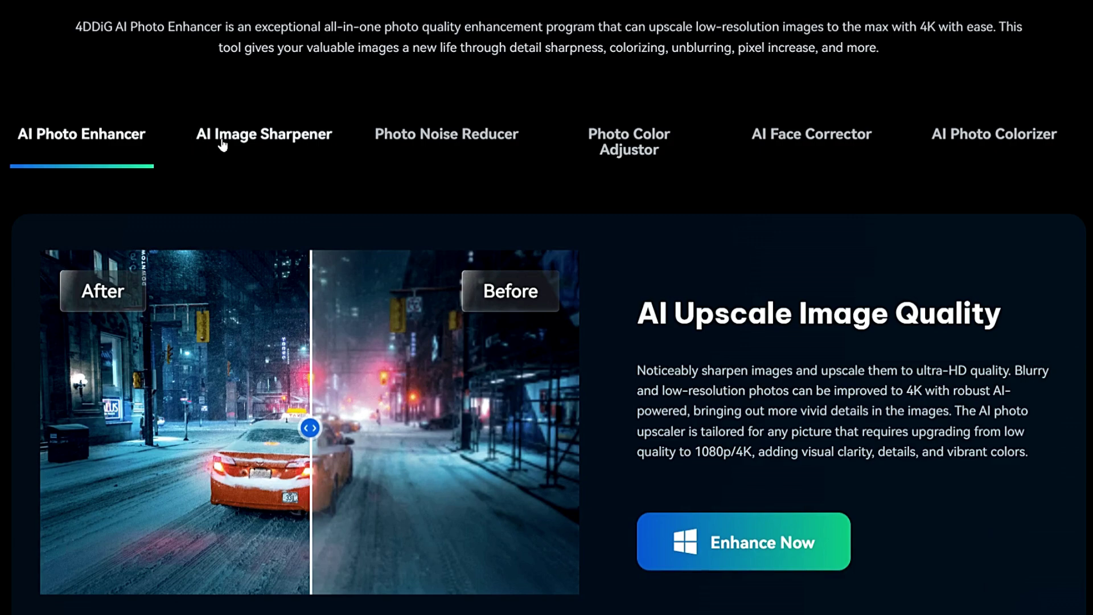
Step: View the AI Image Sharpener, Photo Noise Reducer, Photo Color Adjustor, AI Face Corrector and AI Photo Colorizer examples in turn
left_click(264, 143)
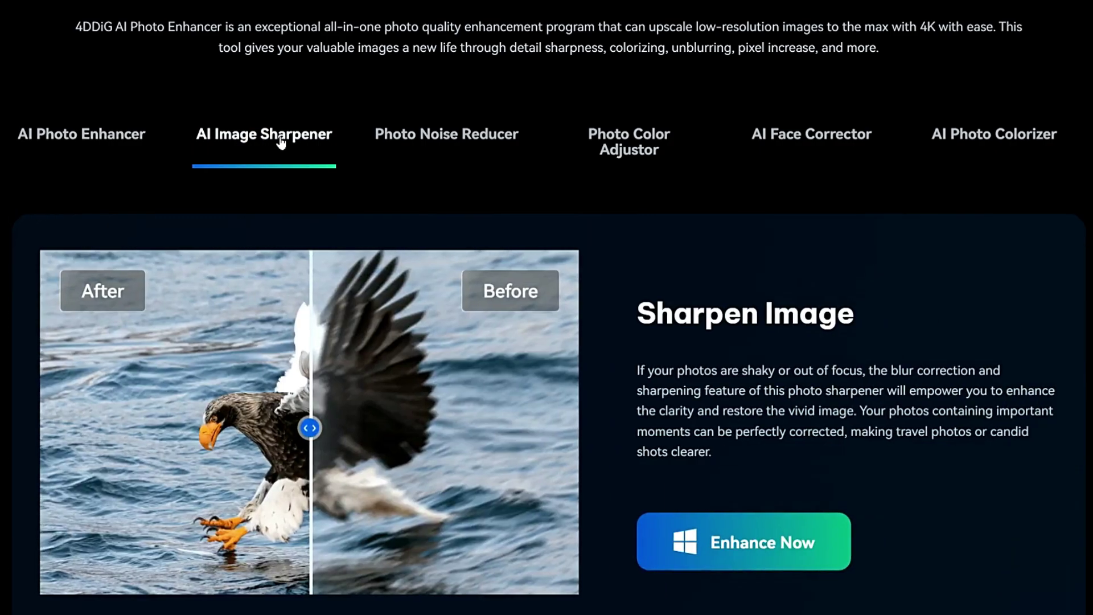
left_click(443, 137)
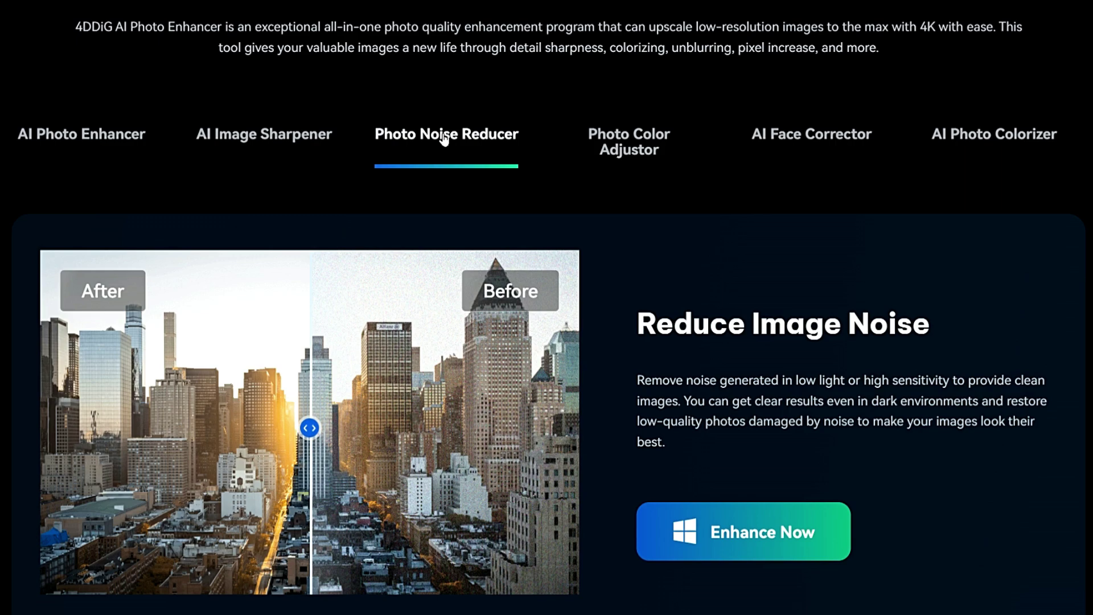
left_click(626, 143)
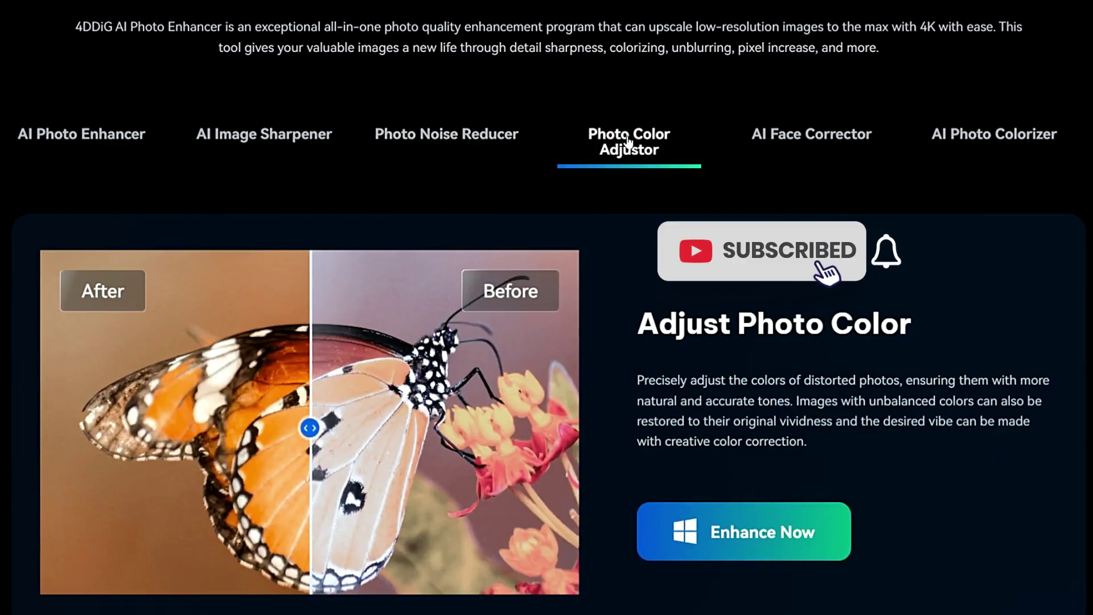
left_click(809, 139)
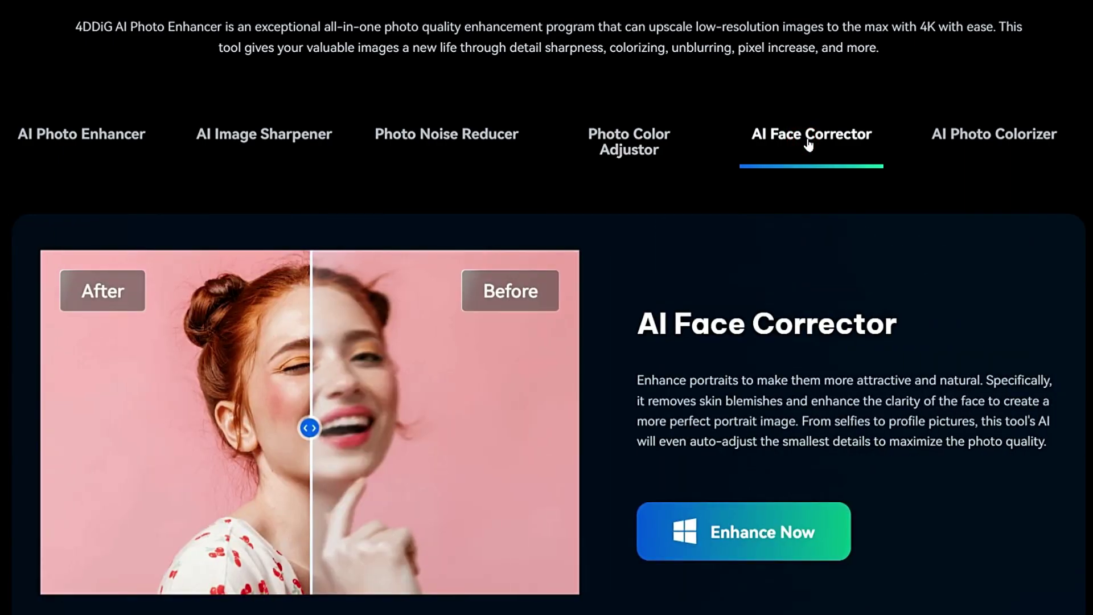
left_click(996, 142)
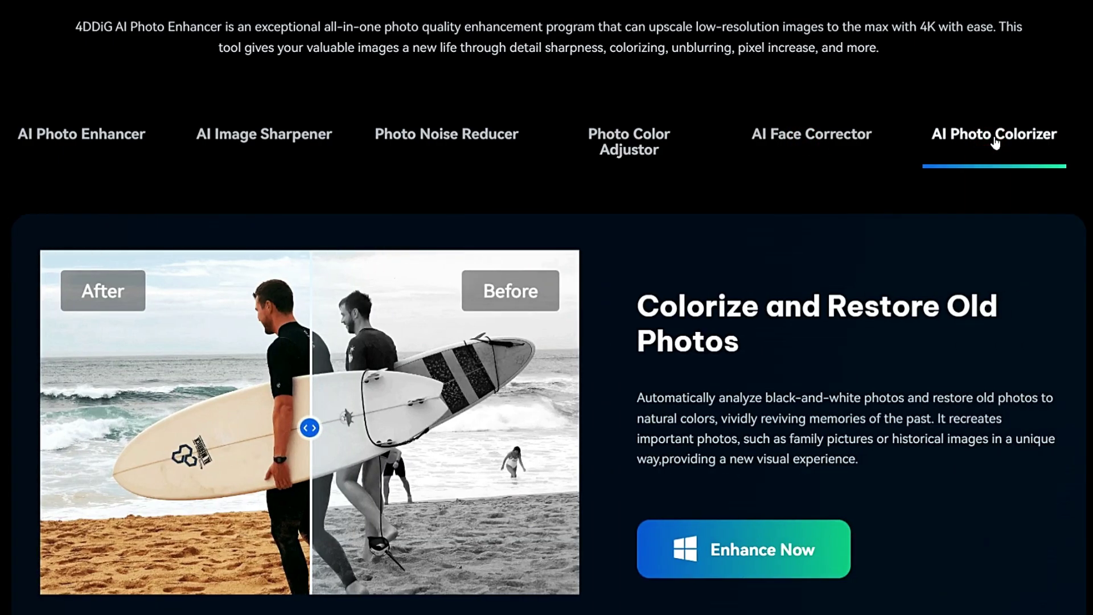